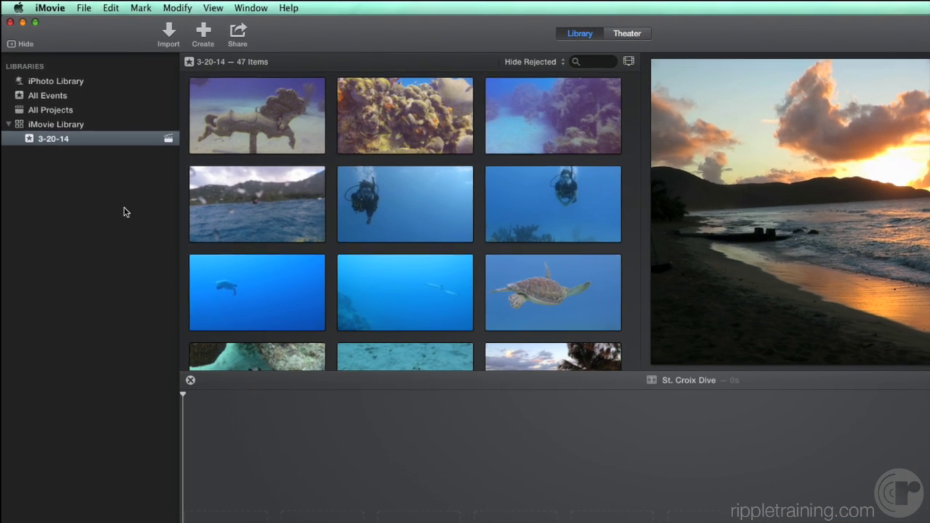
Show the iPhoto Library's Events in the browser and scroll down to East St. Croix and Snorkeling in St. Croix.
left_click(85, 83)
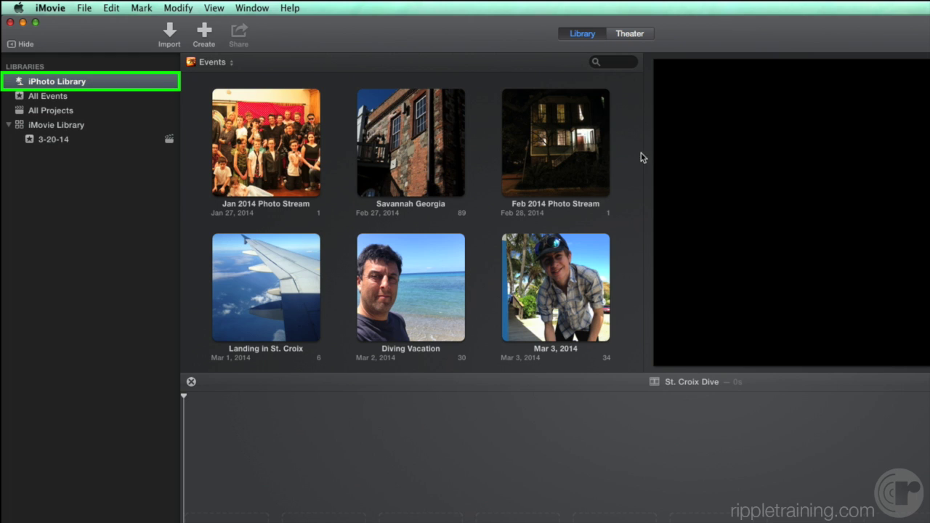
scroll(633, 155, "down", 8)
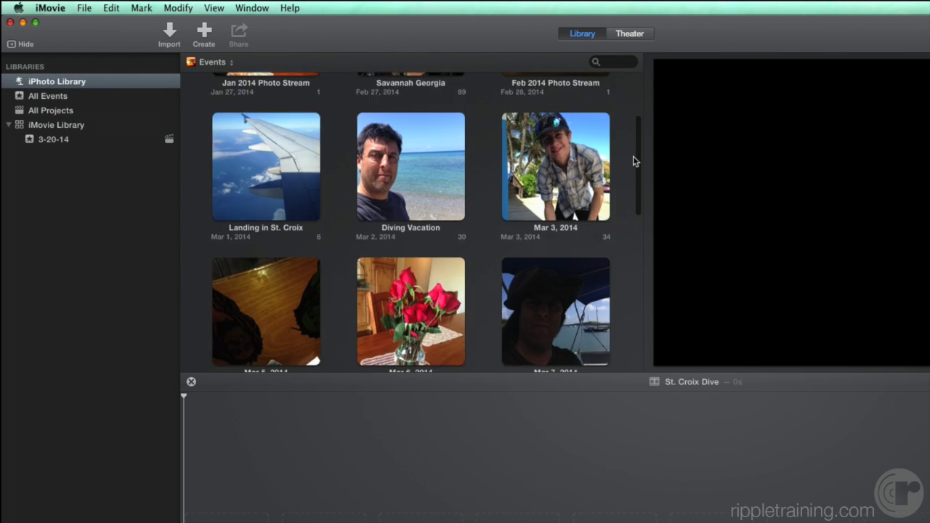
scroll(633, 155, "up", 4)
scroll(633, 155, "up", 5)
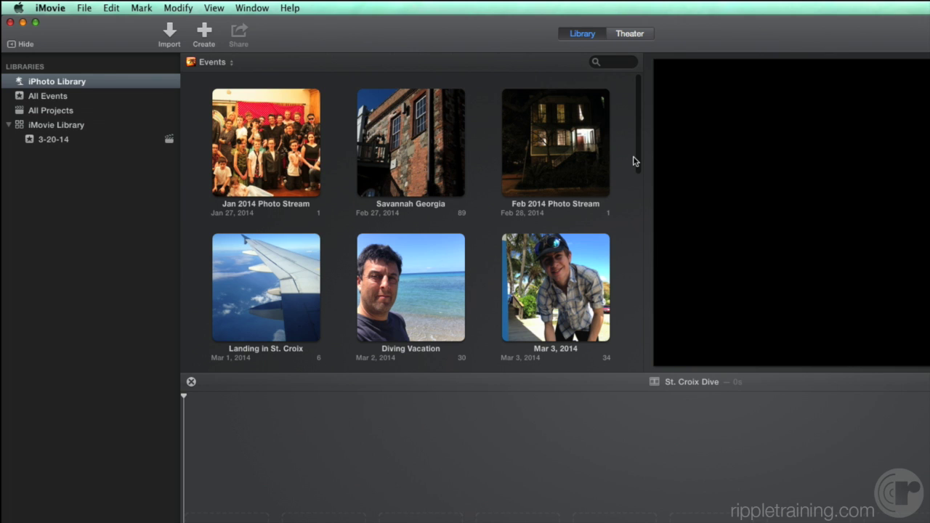
left_click(232, 66)
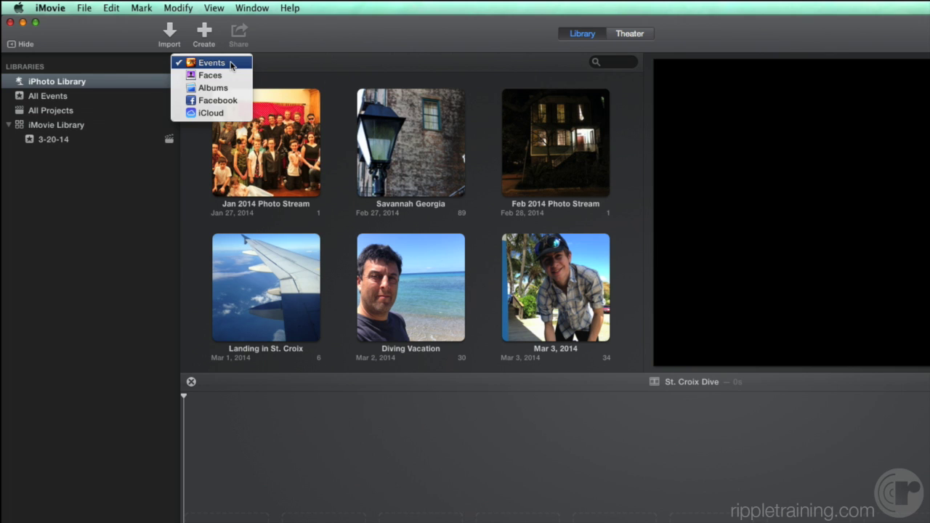
left_click(302, 73)
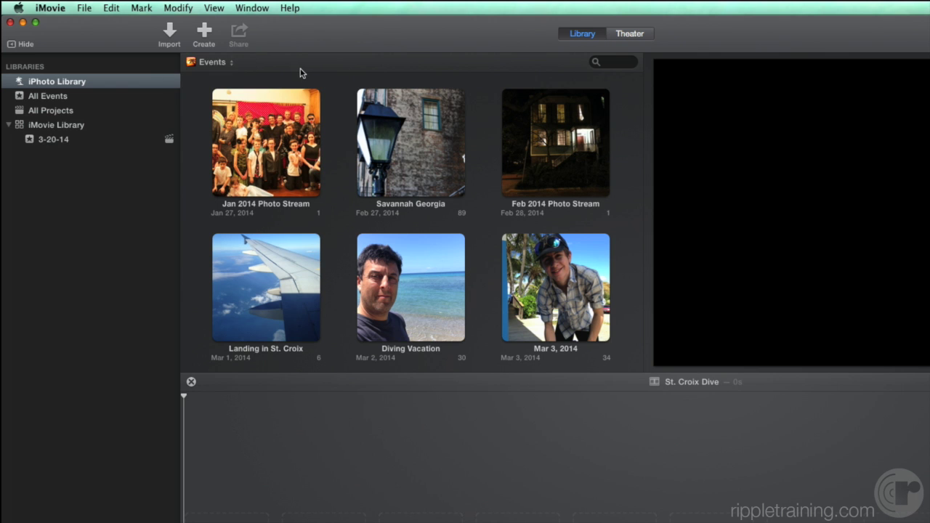
scroll(318, 96, "down", 10)
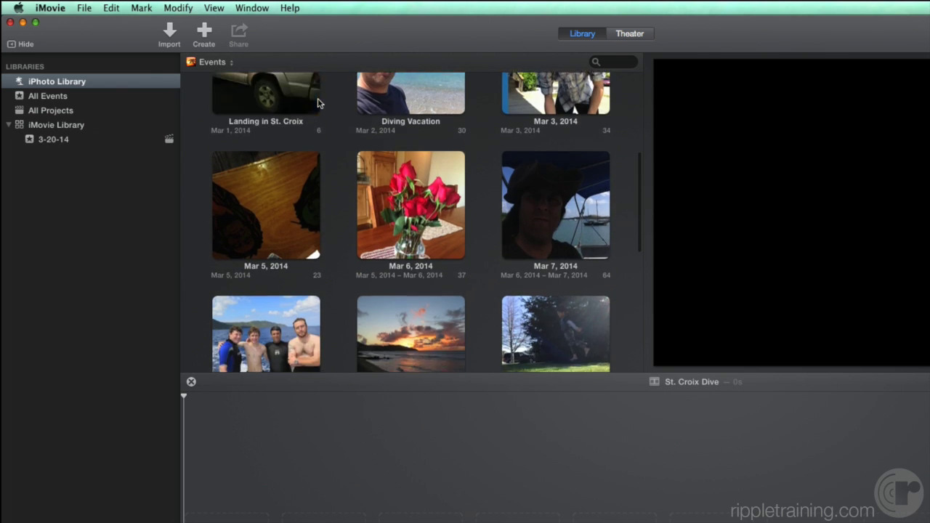
scroll(325, 165, "down", 5)
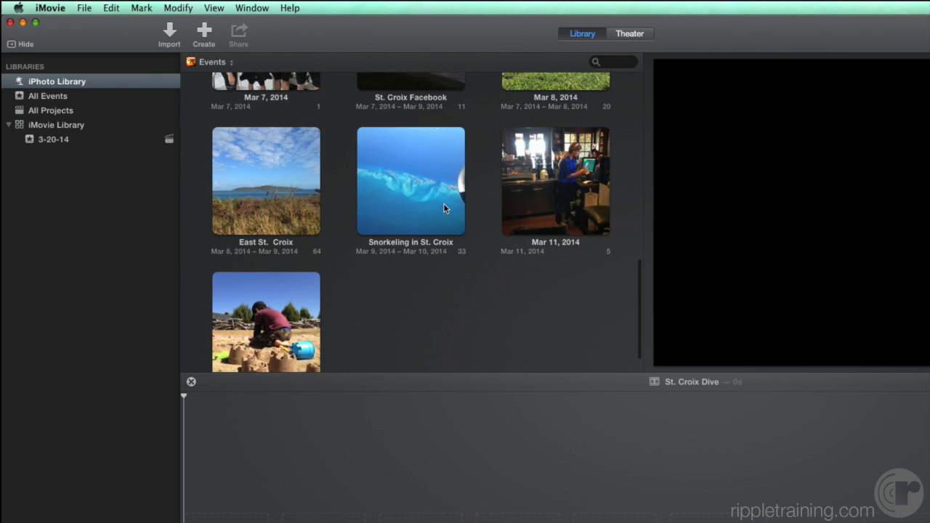
Open East St. Croix and append the turtle, two-man portrait and coral photos to the timeline.
double_click(273, 196)
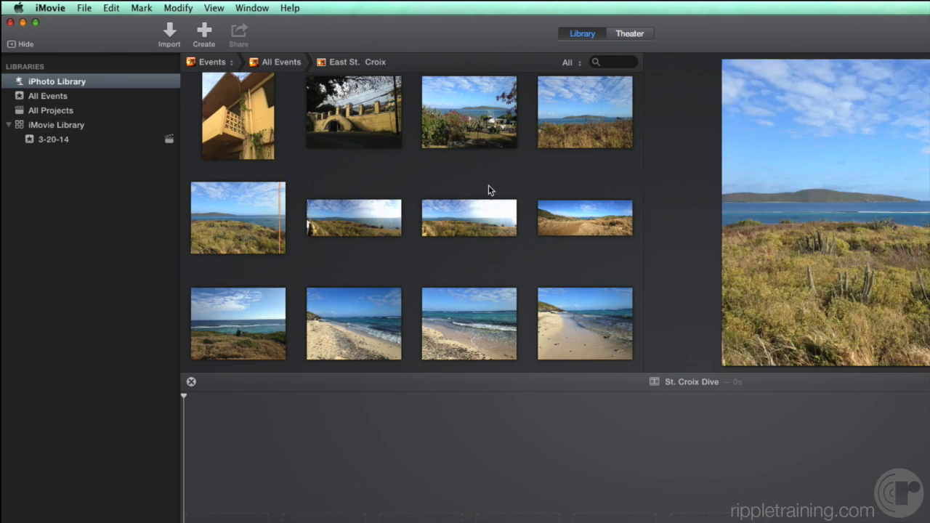
scroll(500, 189, "down", 5)
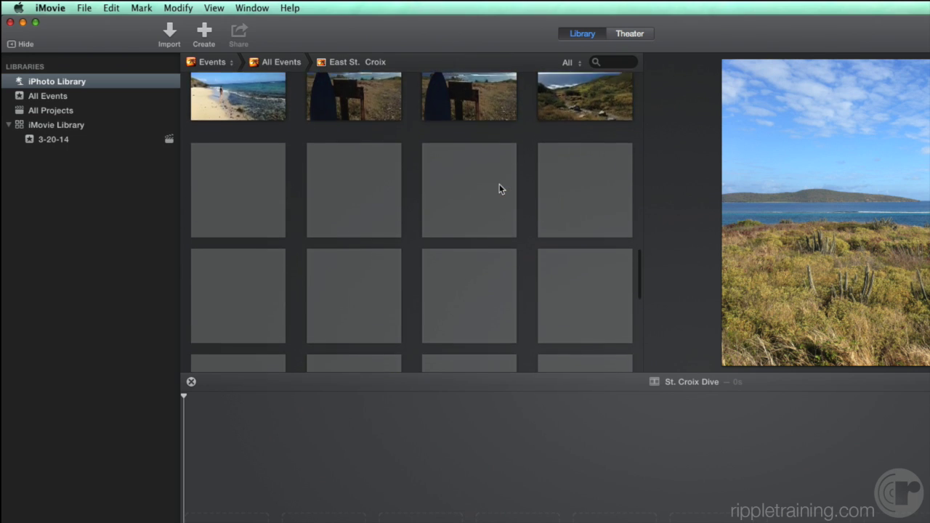
scroll(499, 189, "up", 8)
scroll(499, 189, "up", 2)
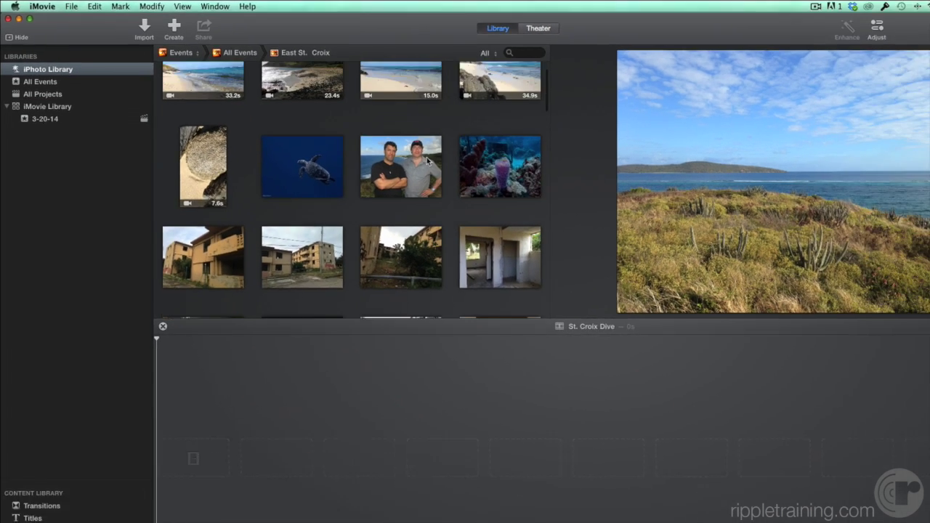
scroll(427, 161, "up", 2)
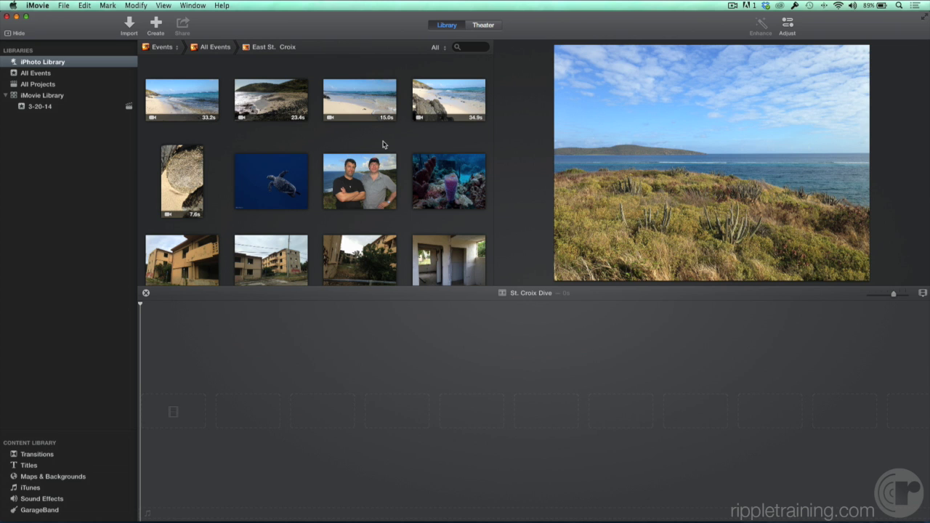
left_click(272, 189)
key("e")
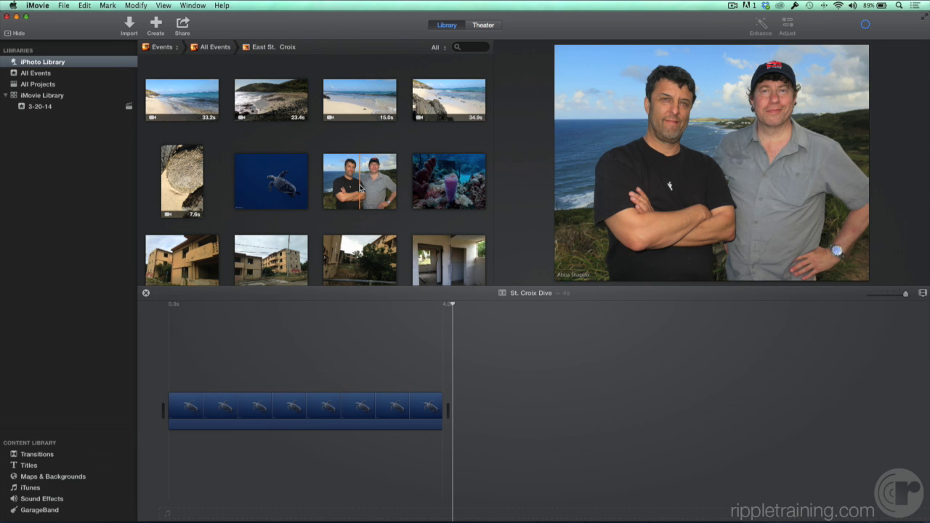
left_click(360, 186)
key("e")
left_click(439, 184)
key("e")
Append the coastal panorama photo, then zoom the timeline out to show all four clips.
scroll(440, 181, "down", 10)
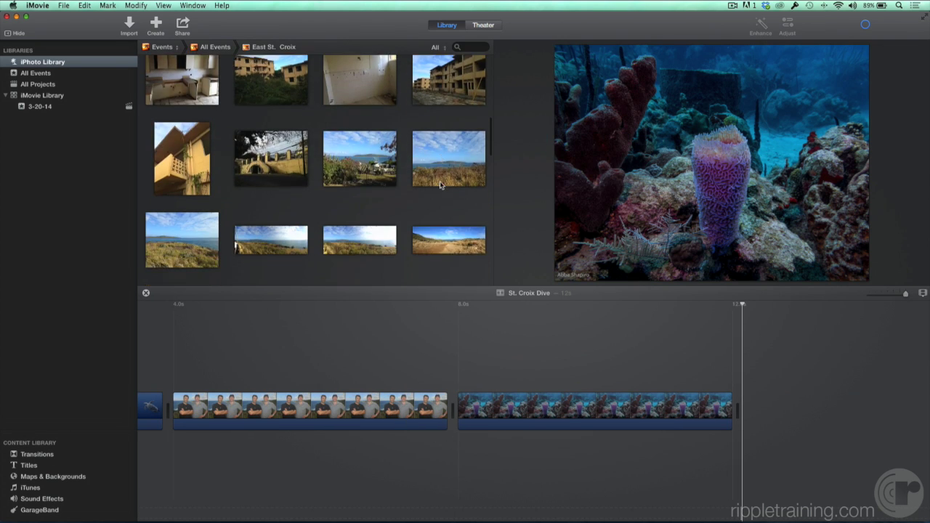
left_click(279, 150)
key("e")
scroll(279, 149, "down", 10)
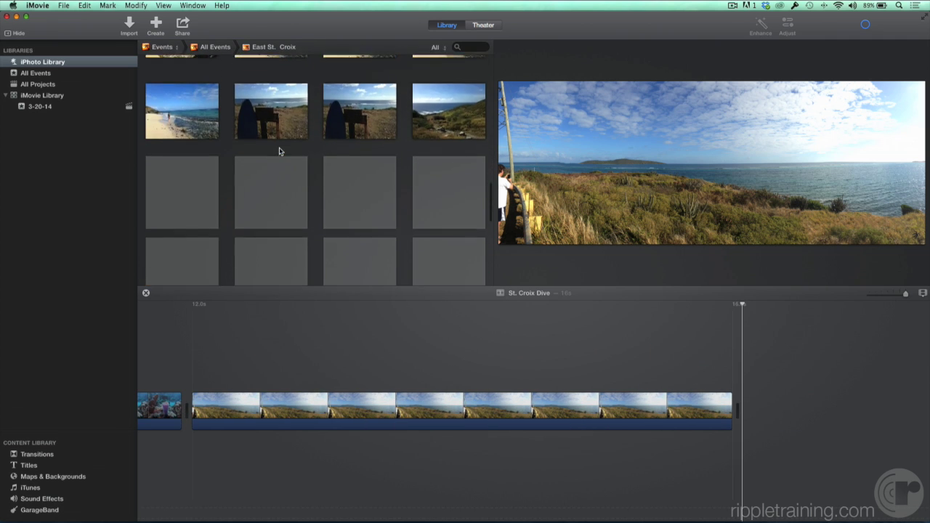
scroll(280, 150, "up", 15)
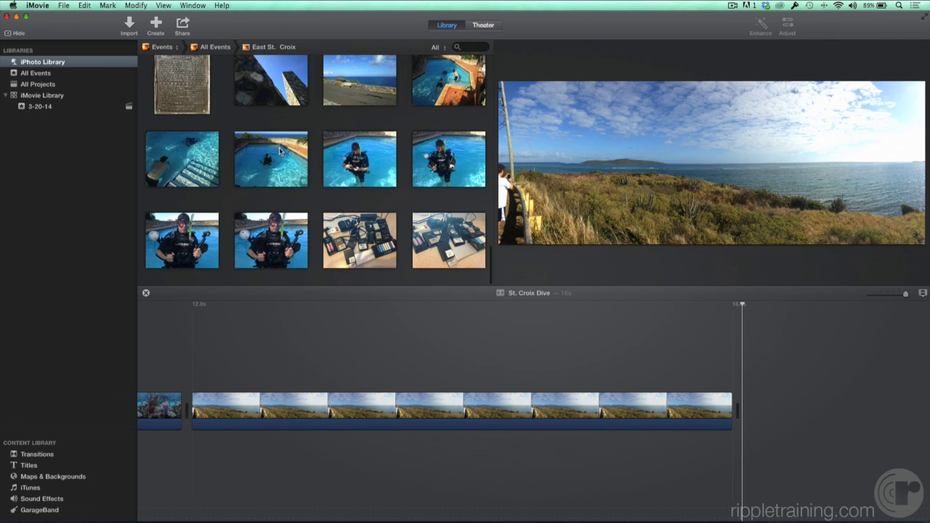
scroll(280, 151, "up", 5)
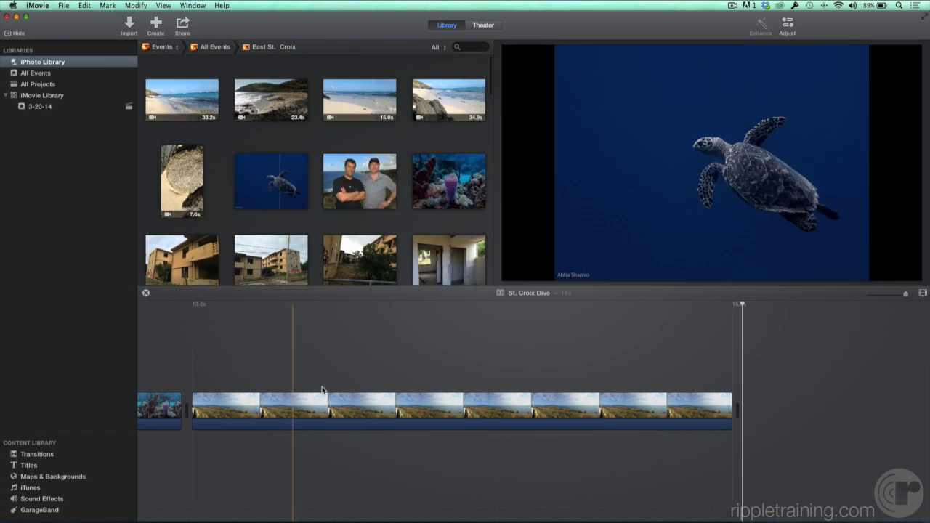
left_click(327, 349)
left_click(894, 296)
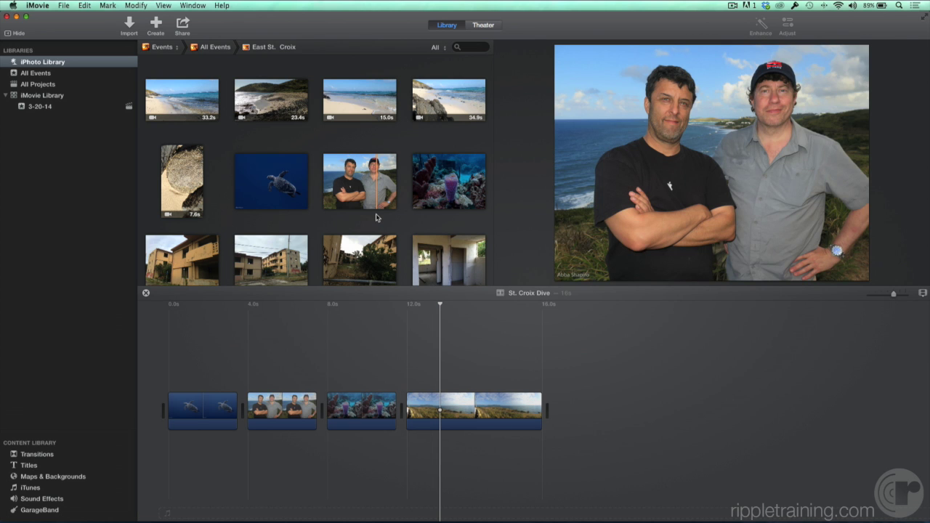
left_click(40, 106)
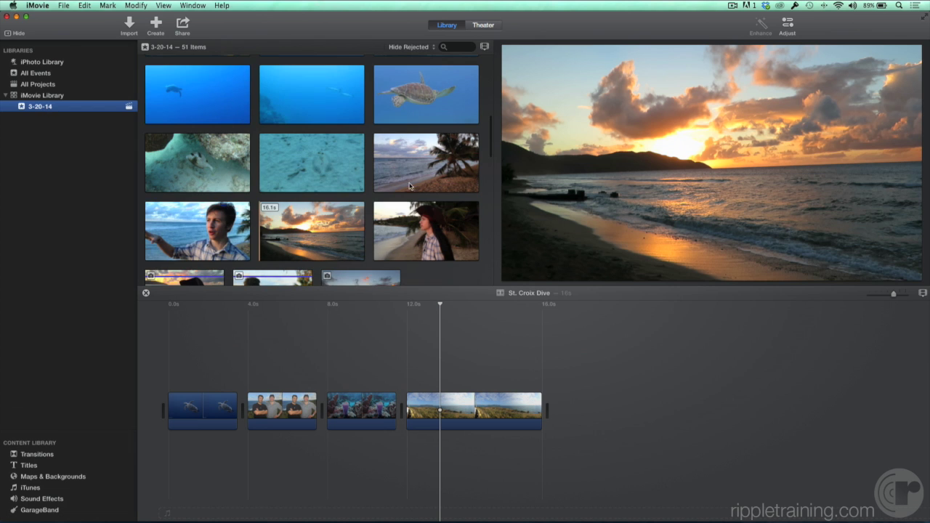
scroll(418, 189, "down", 10)
scroll(418, 188, "down", 5)
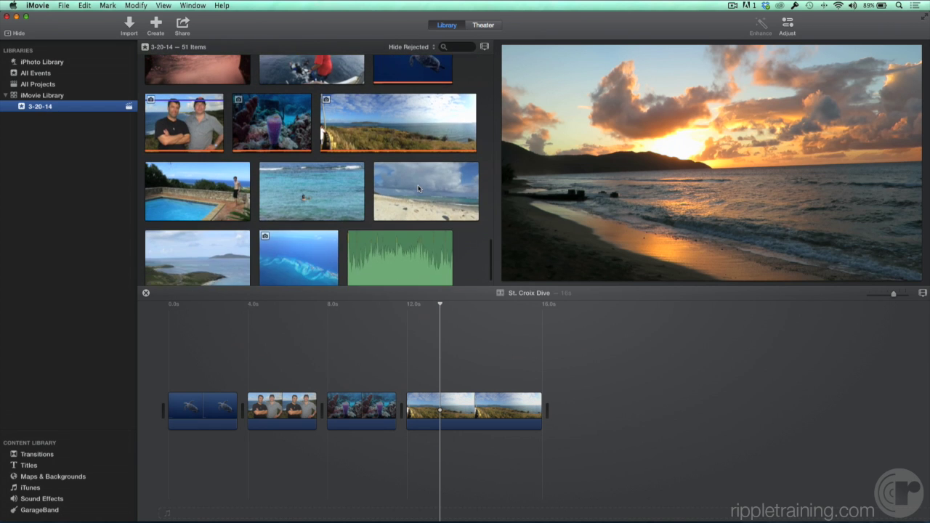
scroll(425, 160, "up", 2)
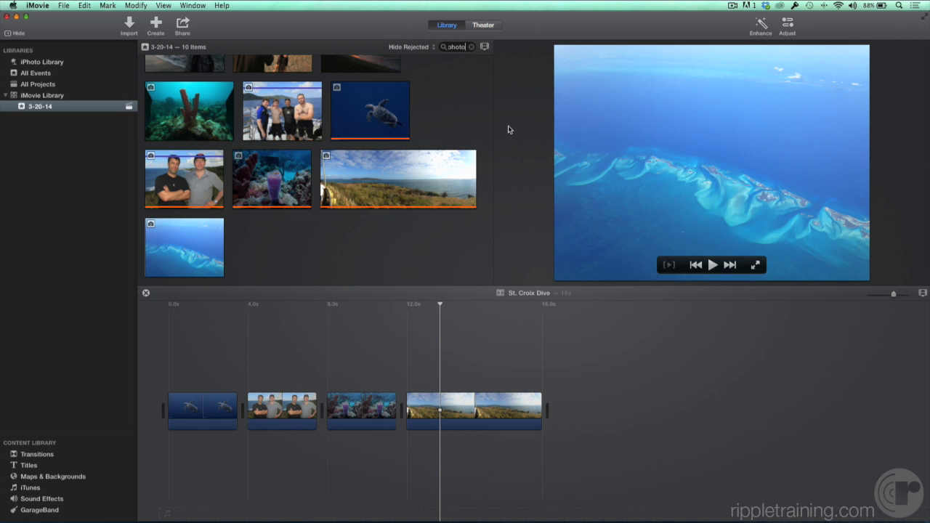
left_click(471, 46)
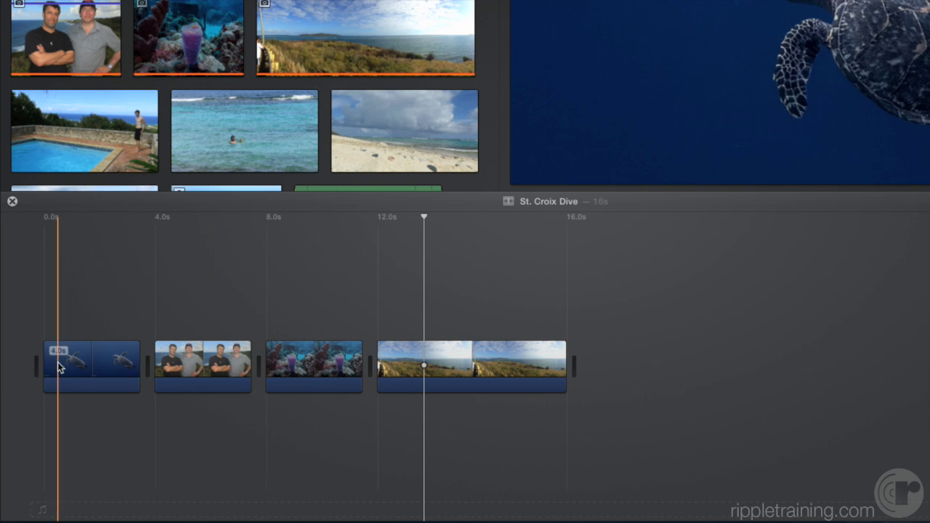
mouse_move(568, 366)
left_mouse_down()
mouse_move(477, 365)
mouse_move(583, 362)
left_mouse_up()
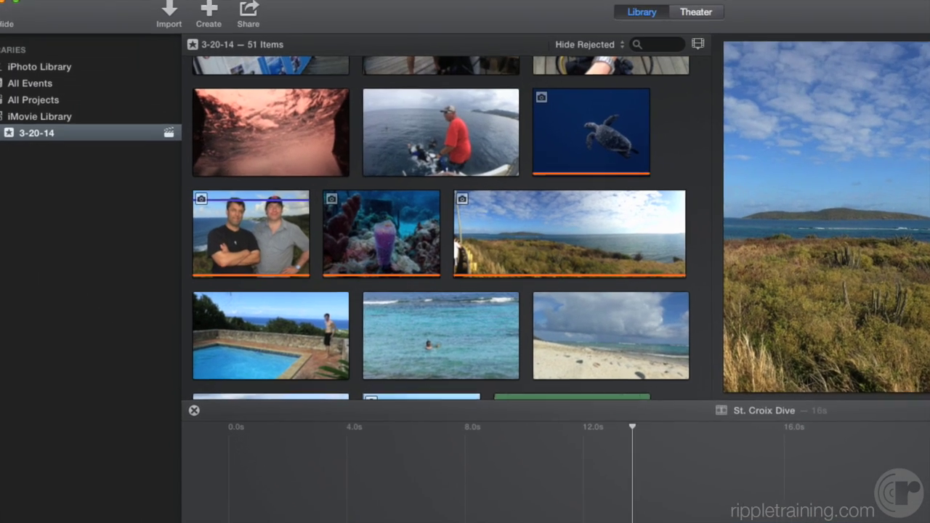
left_click(305, 8)
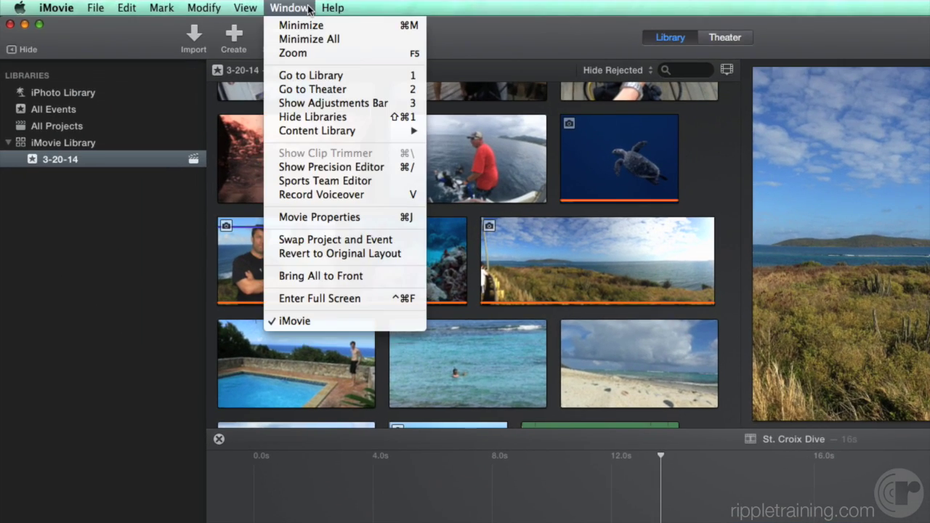
left_click(372, 221)
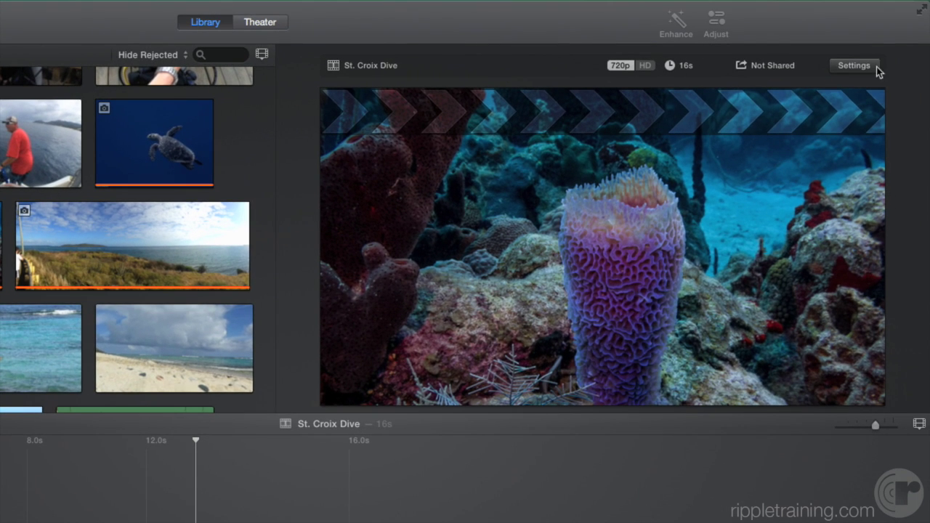
left_click(854, 66)
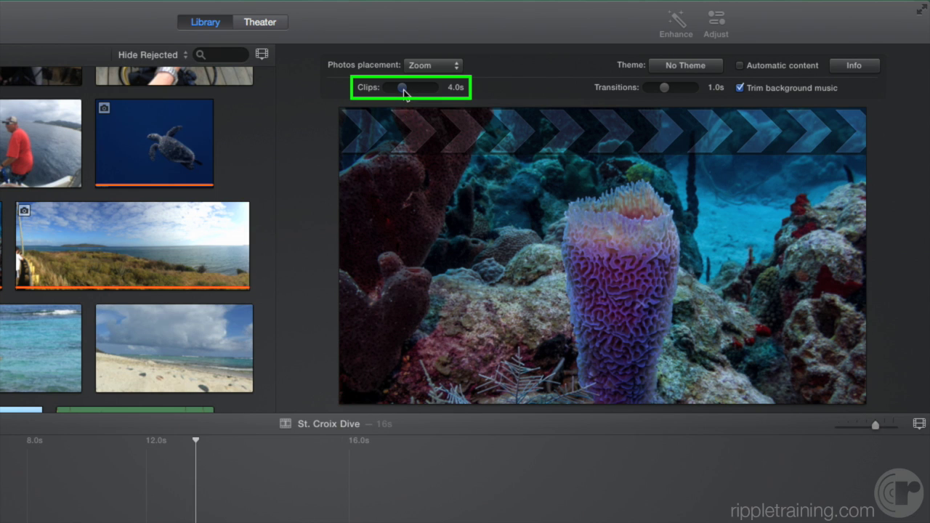
left_click_drag(403, 89, 410, 89)
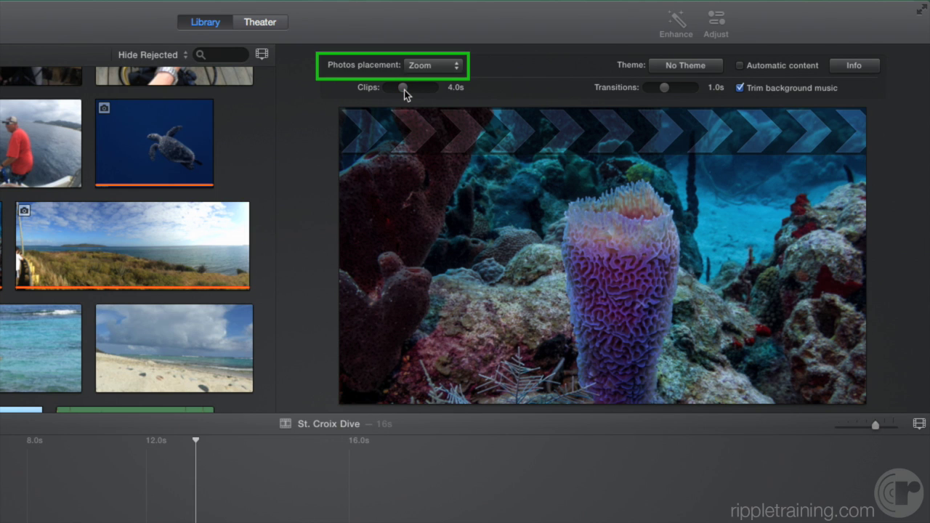
left_click(454, 66)
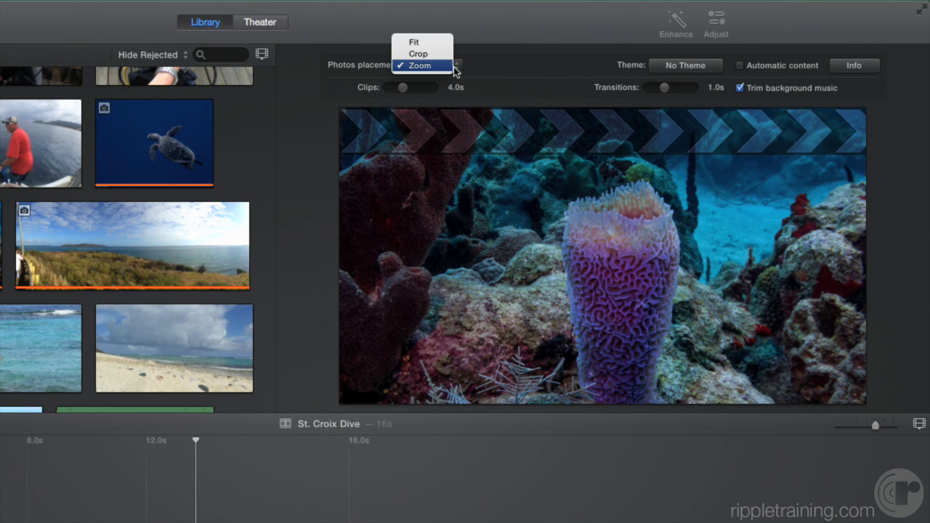
left_click(511, 69)
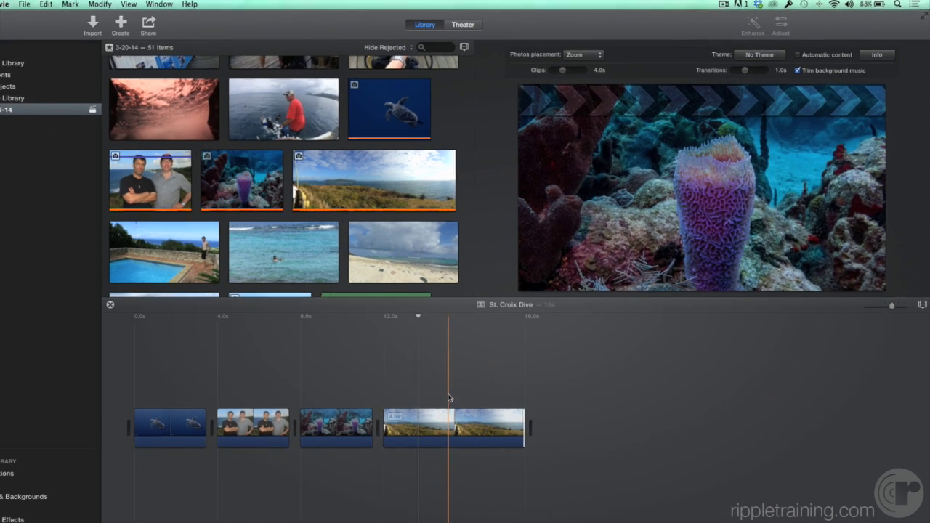
left_click(470, 377)
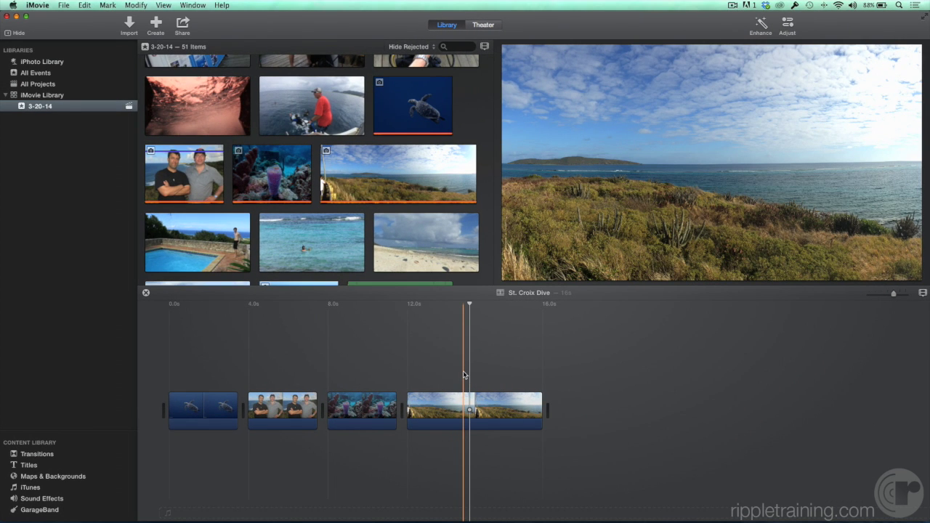
left_click(168, 384)
key("space")
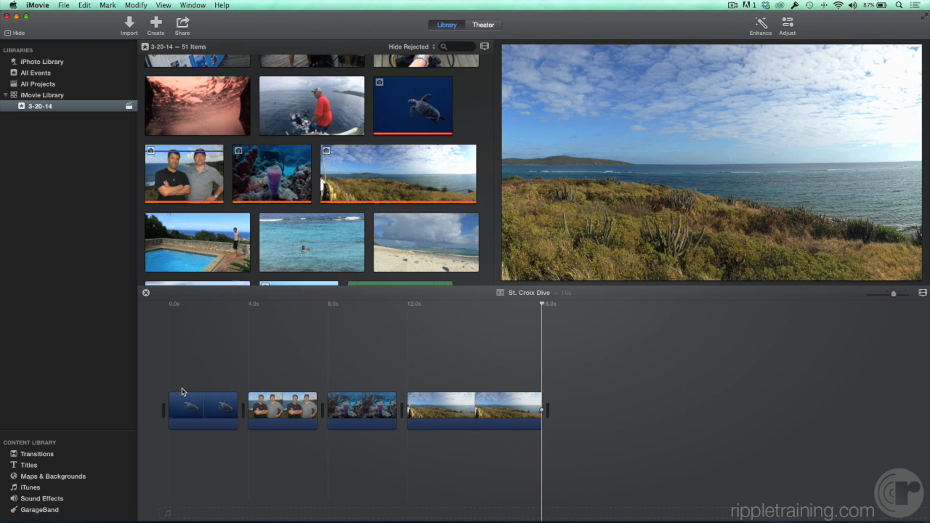
Open the panorama clip's cropping, compare Fit and Crop to Fill, then choose Ken Burns.
left_click(478, 414)
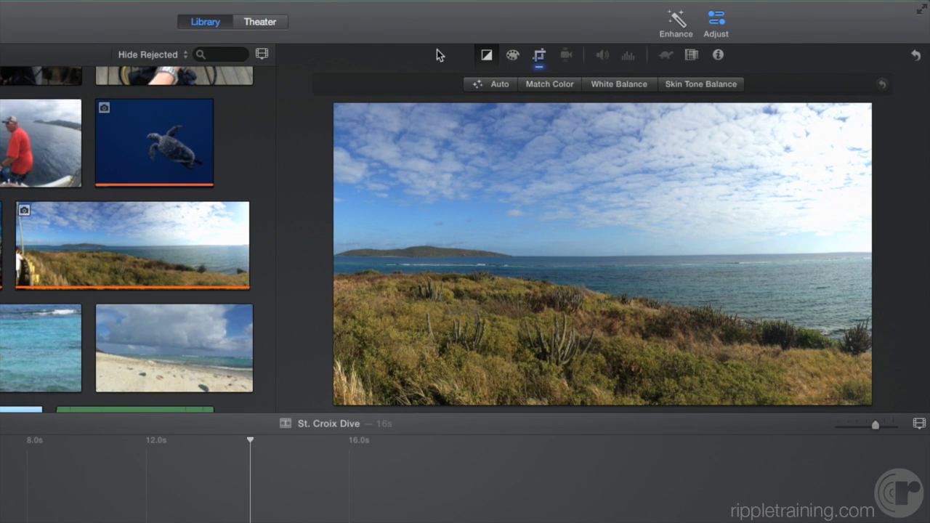
left_click(540, 56)
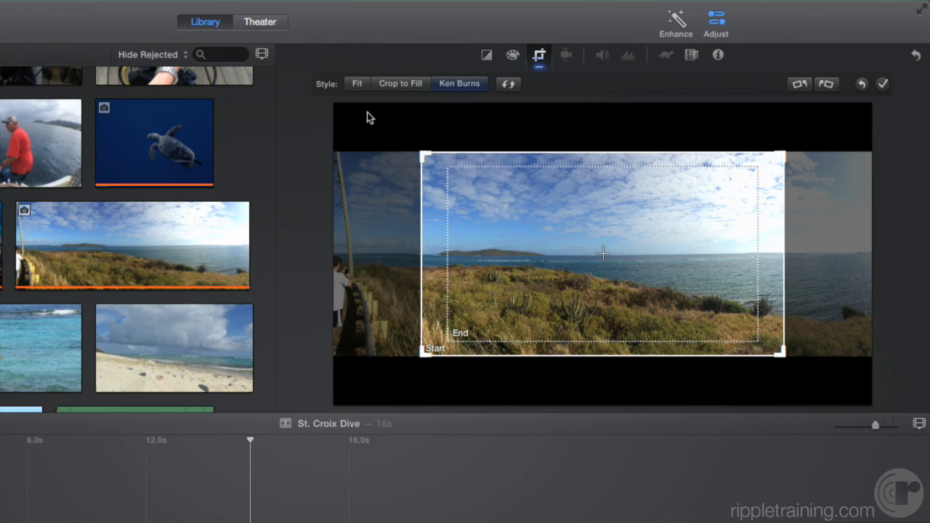
left_click(357, 84)
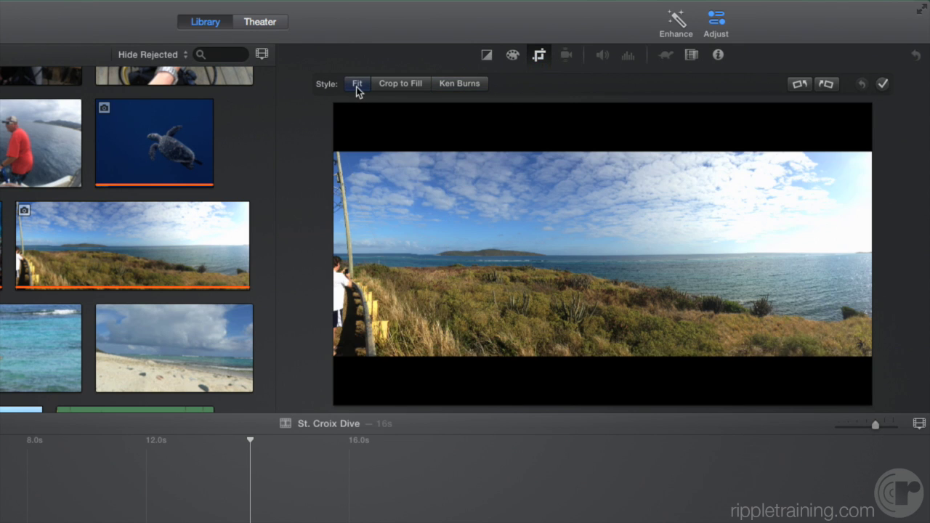
left_click(407, 89)
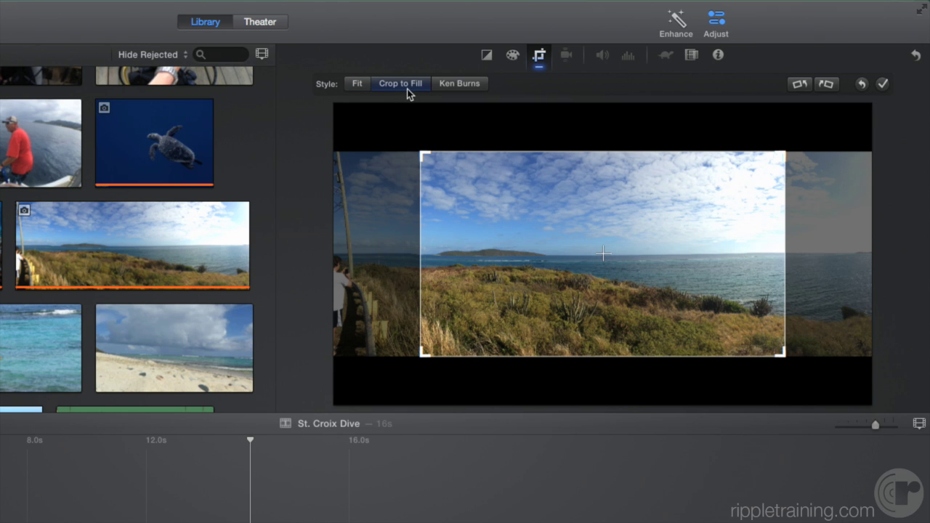
left_click(480, 88)
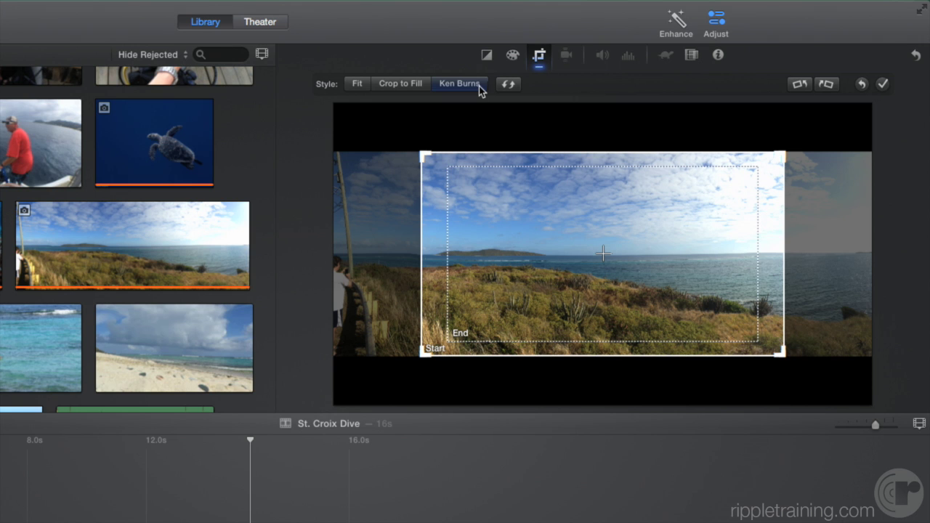
Set the Ken Burns start frame at the left edge and a full-height end frame at the right, swap them, and apply.
left_click_drag(434, 210, 354, 197)
left_click_drag(701, 203, 831, 157)
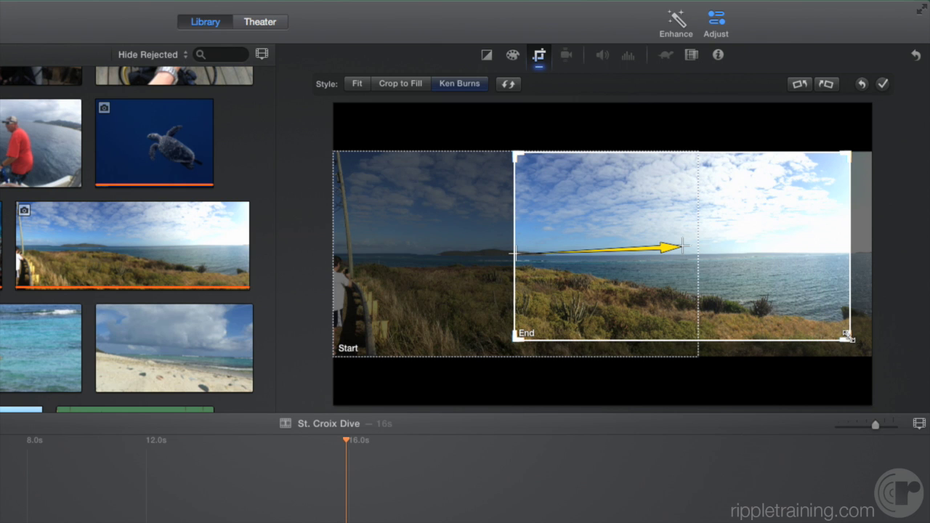
left_click_drag(848, 335, 854, 349)
mouse_move(796, 288)
left_mouse_down()
mouse_move(751, 289)
mouse_move(793, 290)
left_mouse_up()
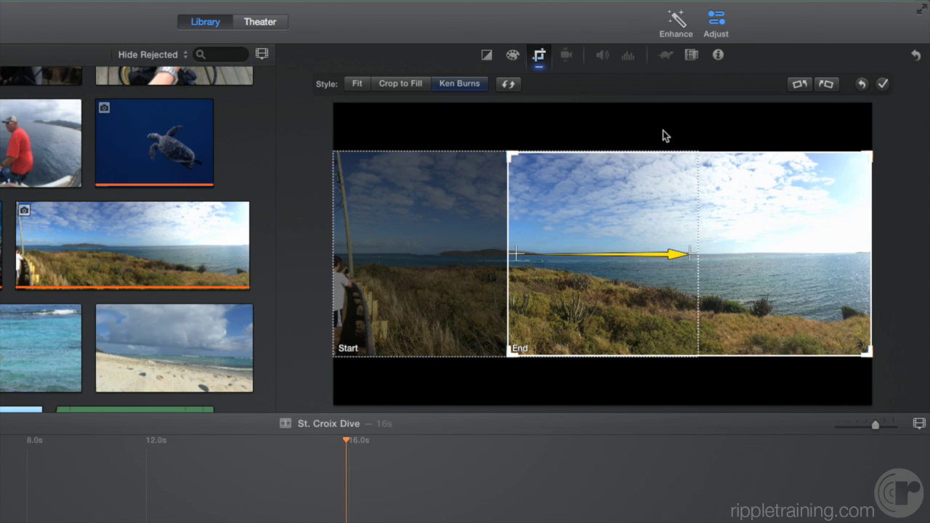
left_click(509, 85)
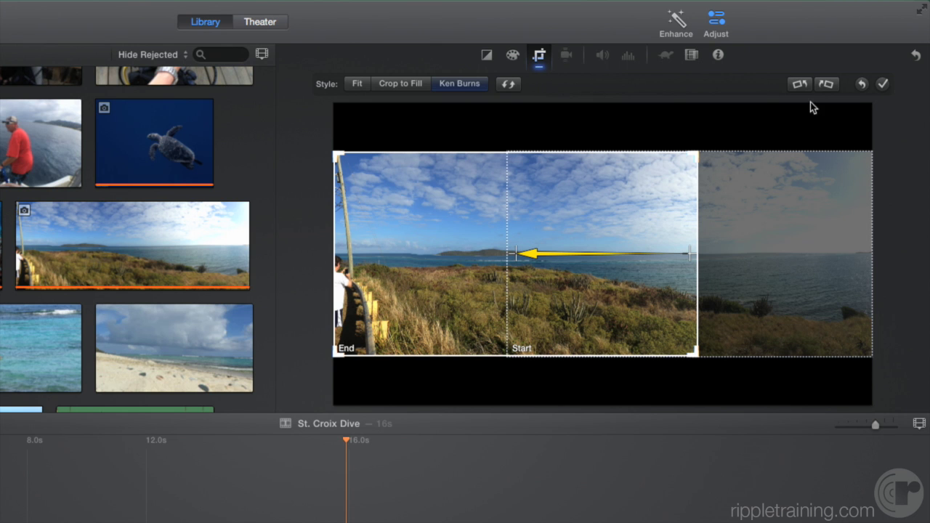
left_click(883, 85)
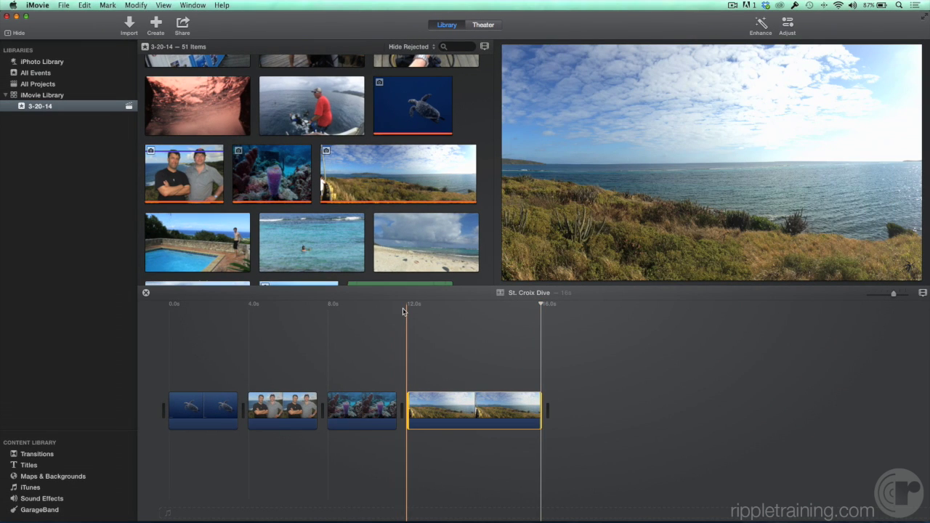
Preview the panorama pan, stretch the clip from 4.0 to 5.4 seconds, and replay it.
left_click(404, 311)
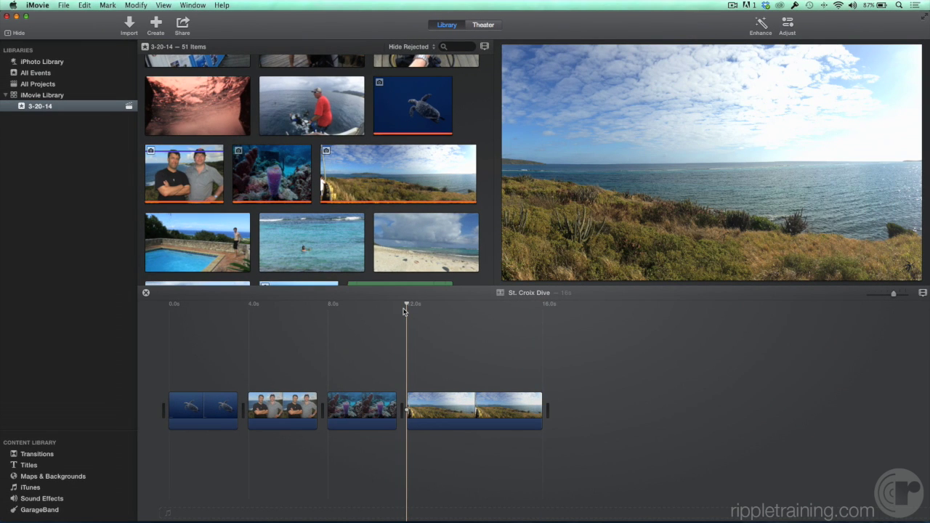
key("space")
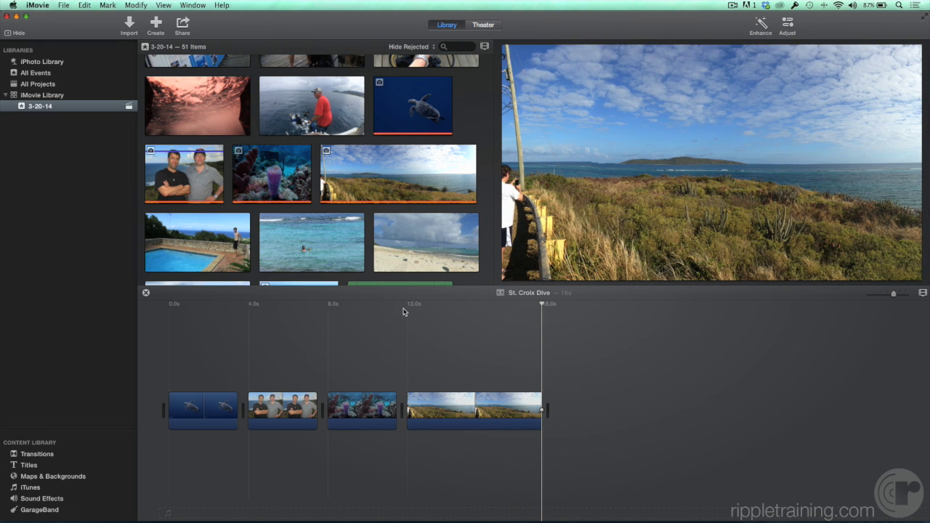
left_click_drag(542, 404, 593, 404)
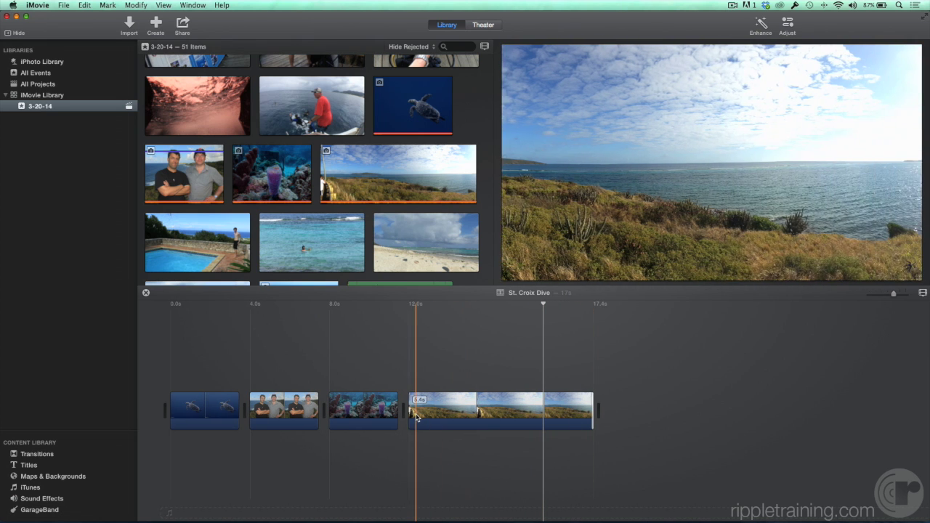
key("space")
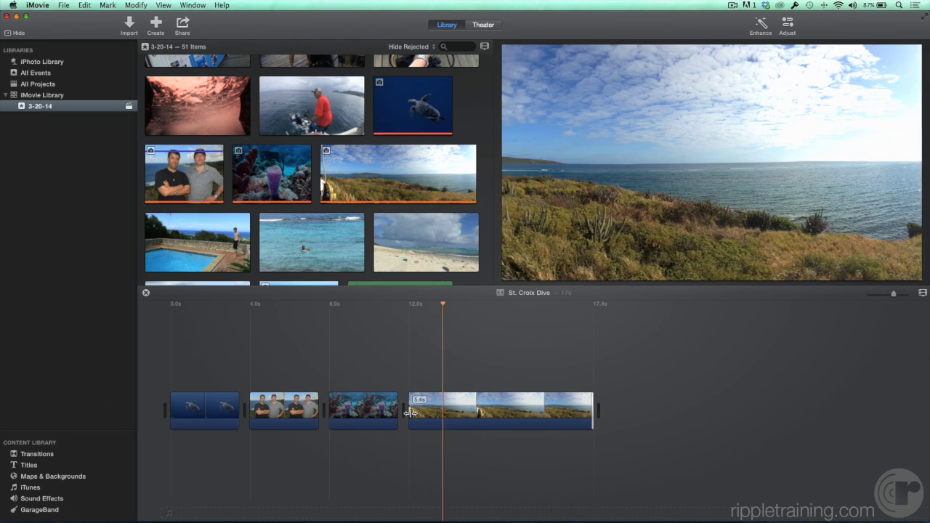